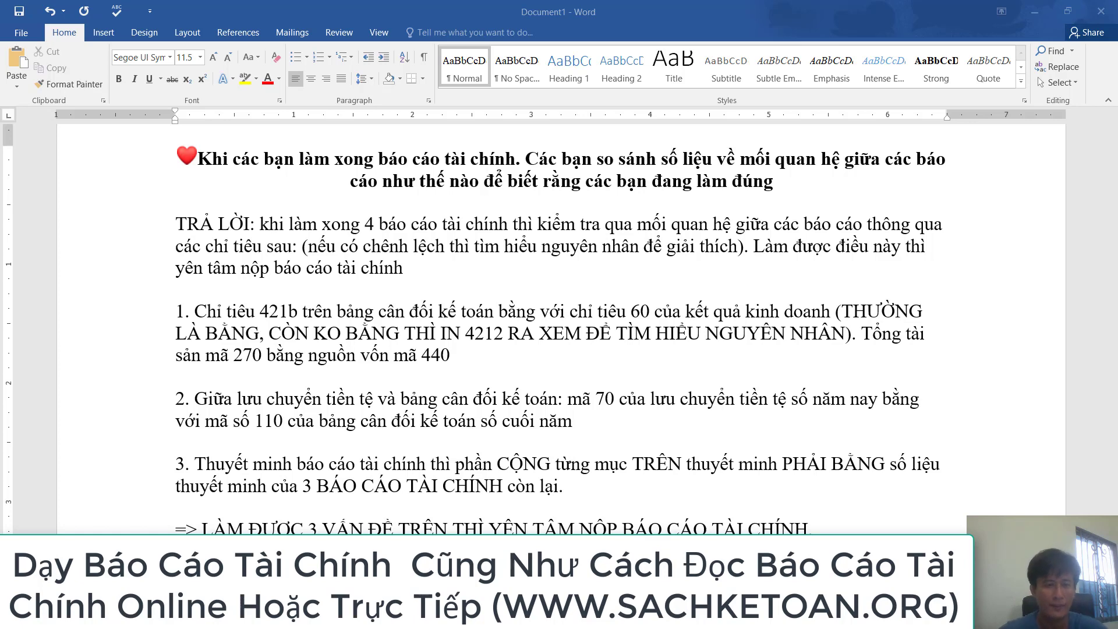
Step: Switch to the HTKK tax declaration program and review the 2021 balance sheet, including total assets code 270 and total capital code 440
key("alt+Tab")
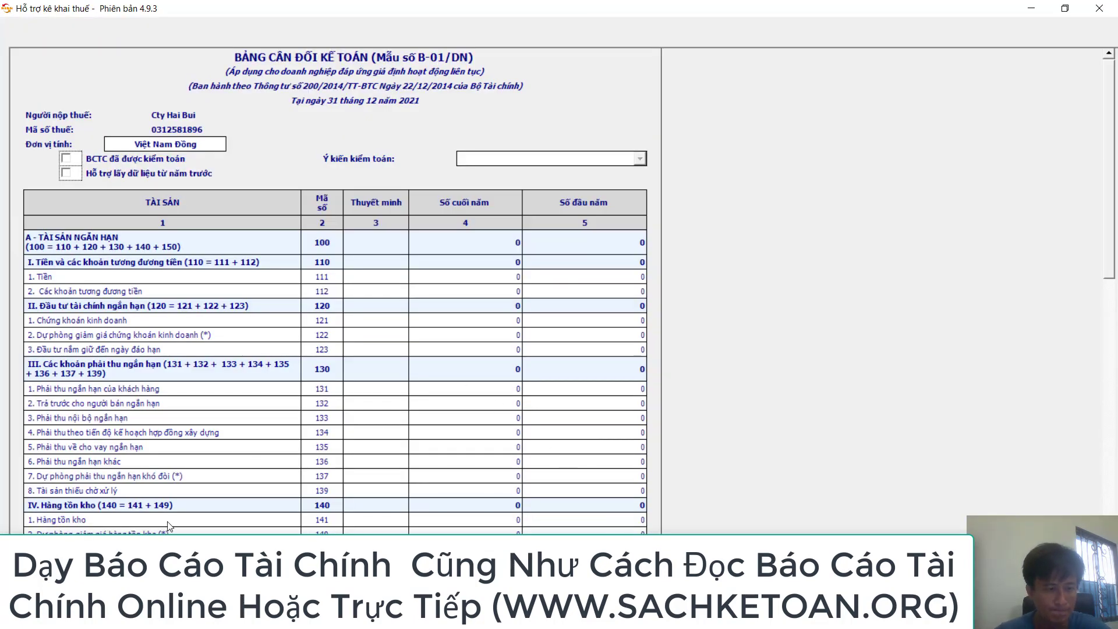
scroll(512, 244, "down", 3)
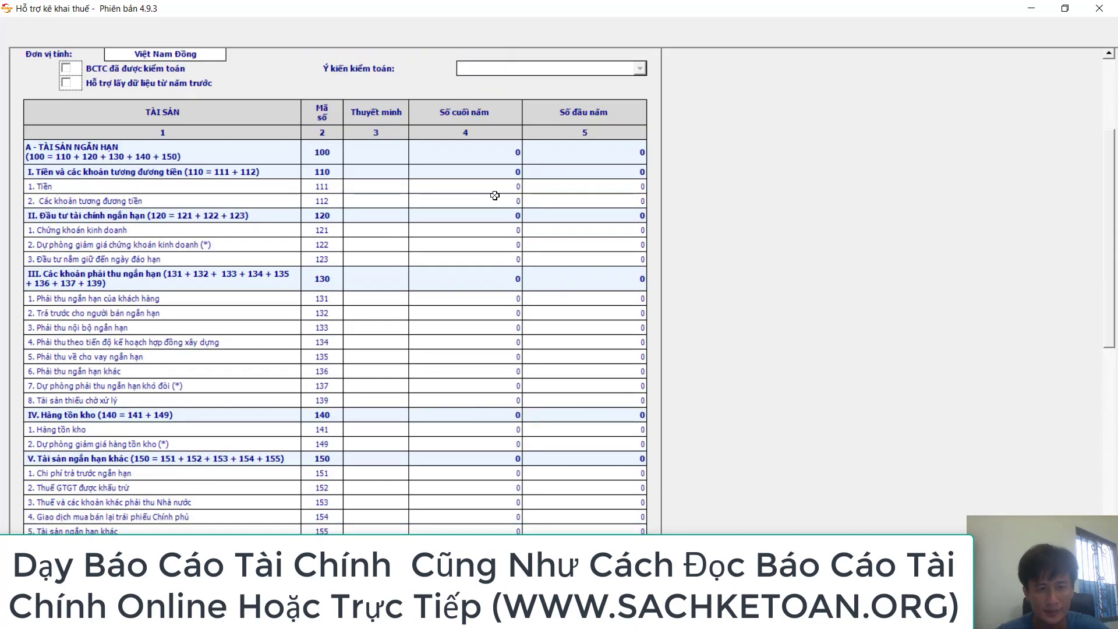
scroll(454, 369, "down", 12)
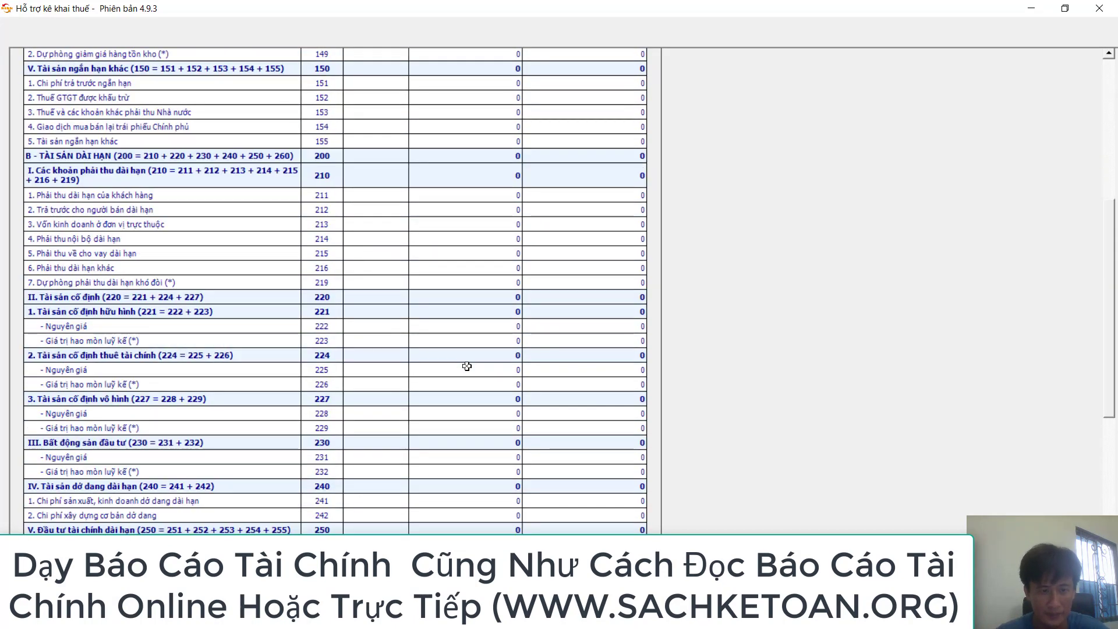
scroll(467, 366, "down", 6)
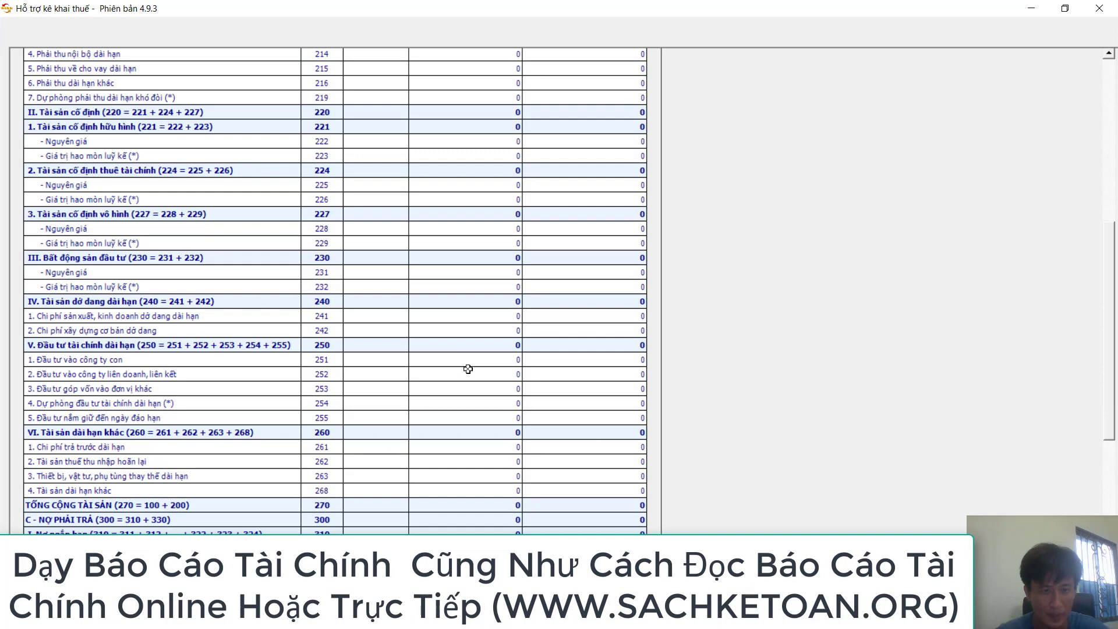
scroll(467, 366, "down", 4)
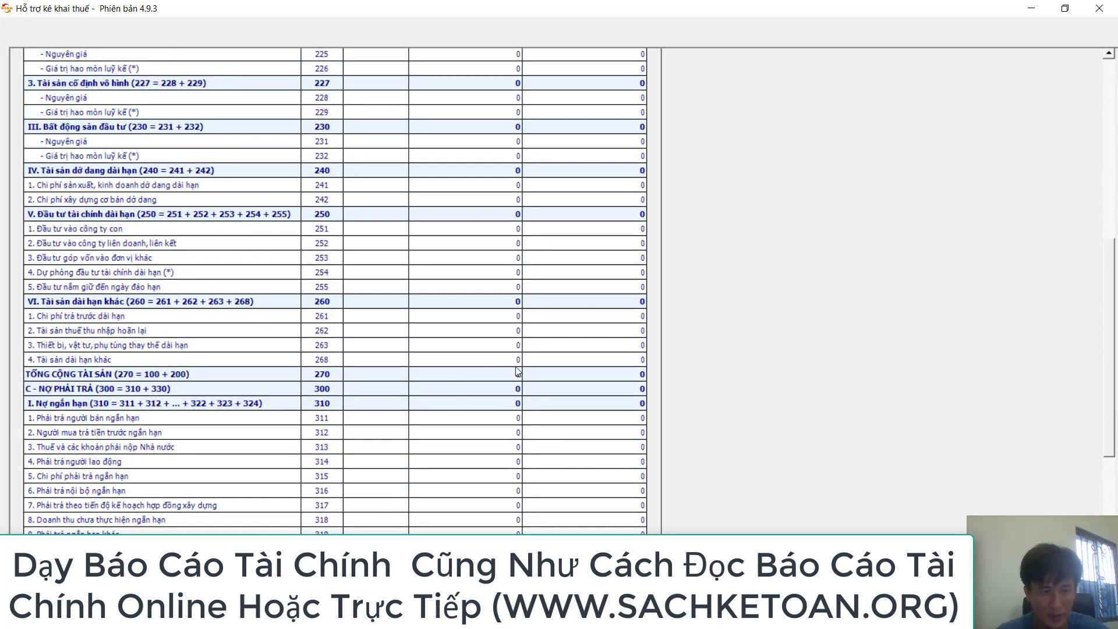
scroll(485, 396, "down", 20)
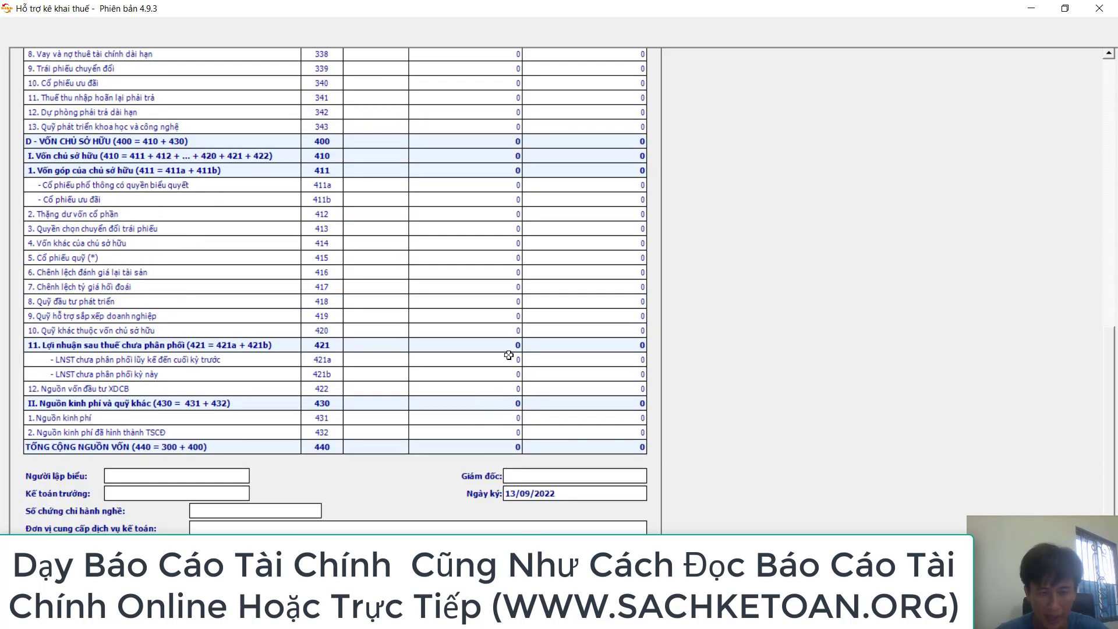
Step: Review the liabilities and equity sections of the balance sheet and select the year-end cell of code 421b
scroll(509, 352, "up", 4)
scroll(485, 301, "up", 2)
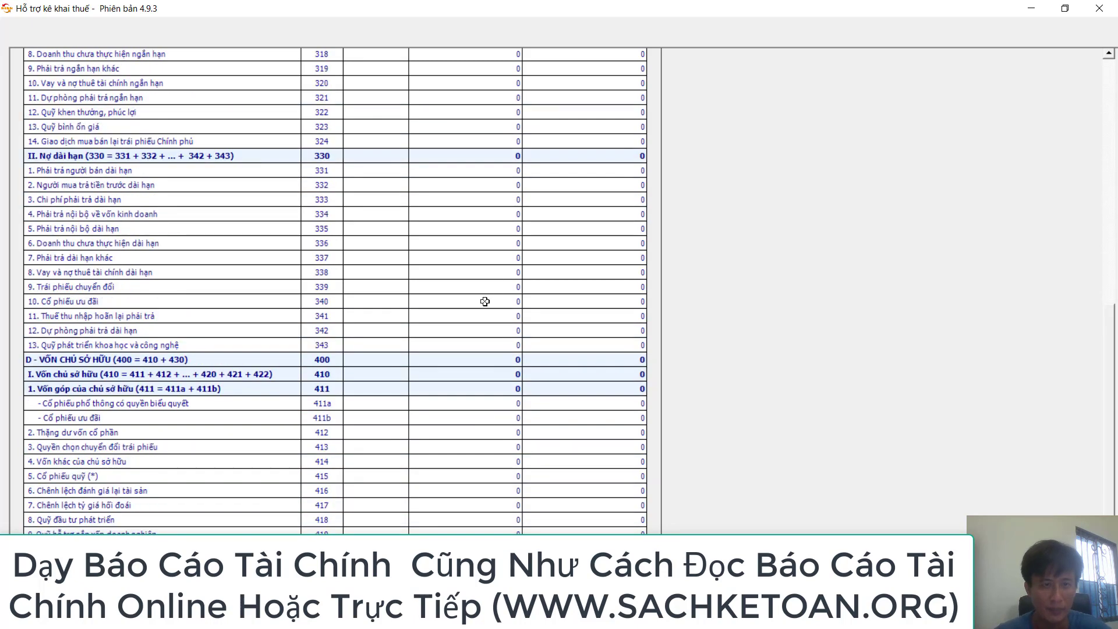
scroll(485, 301, "up", 2)
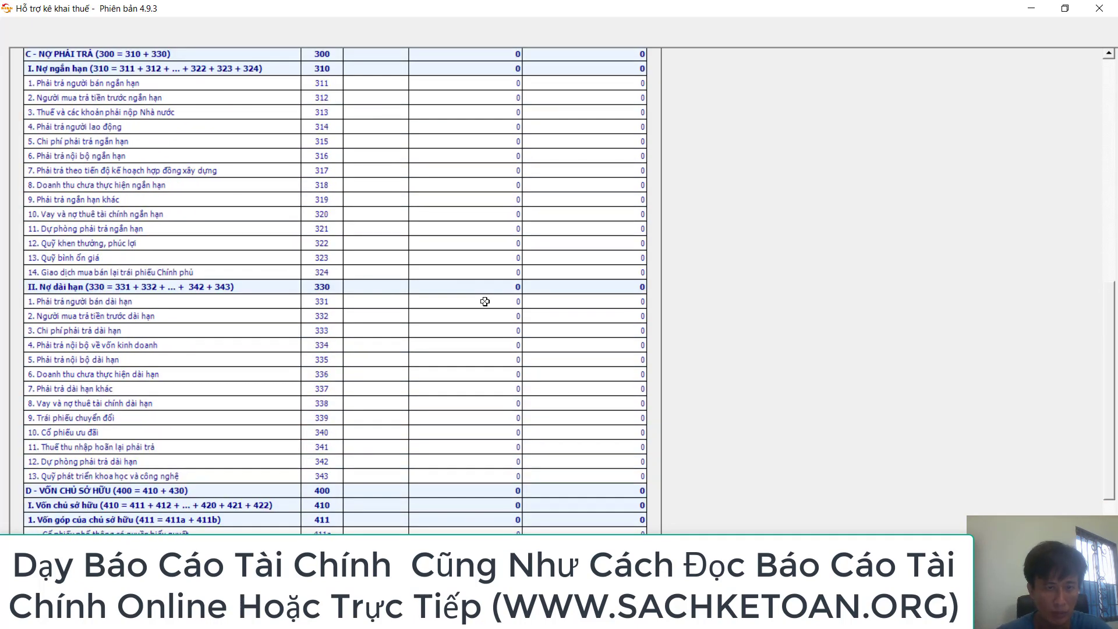
scroll(485, 301, "down", 8)
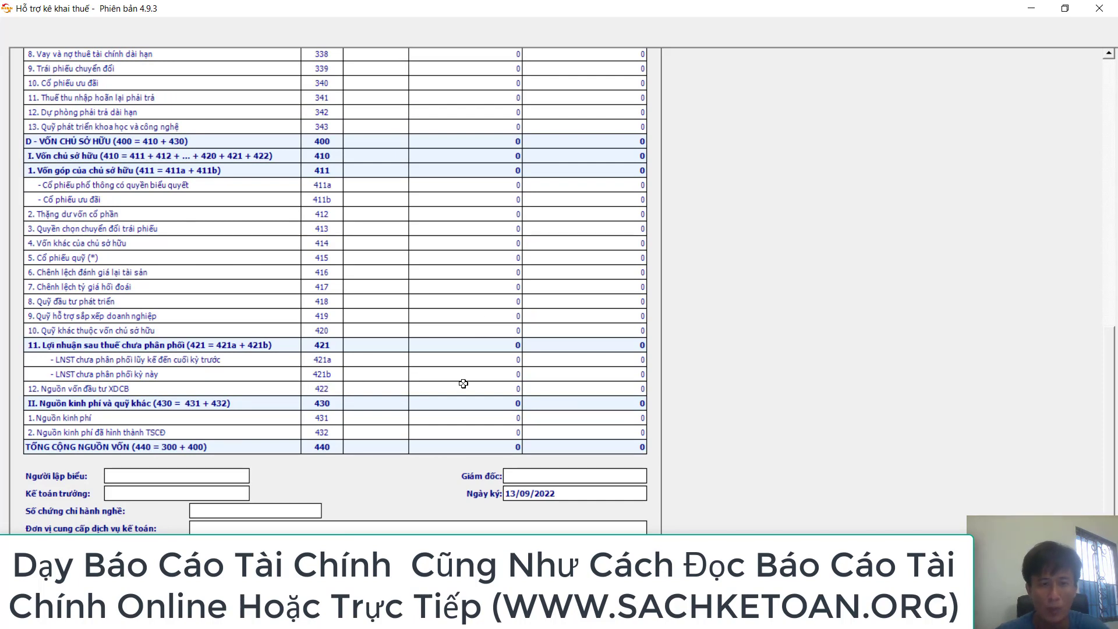
left_click(480, 374)
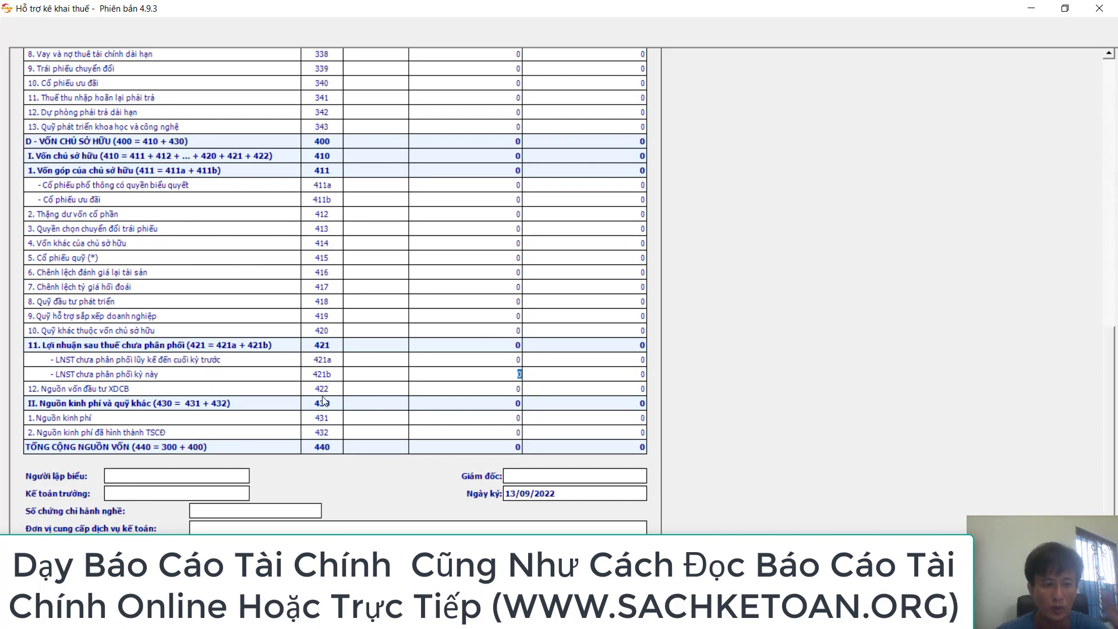
Step: Open the income statement (B 02 - DN) and examine the current-year amount of code 60, profit after tax
left_click(157, 559)
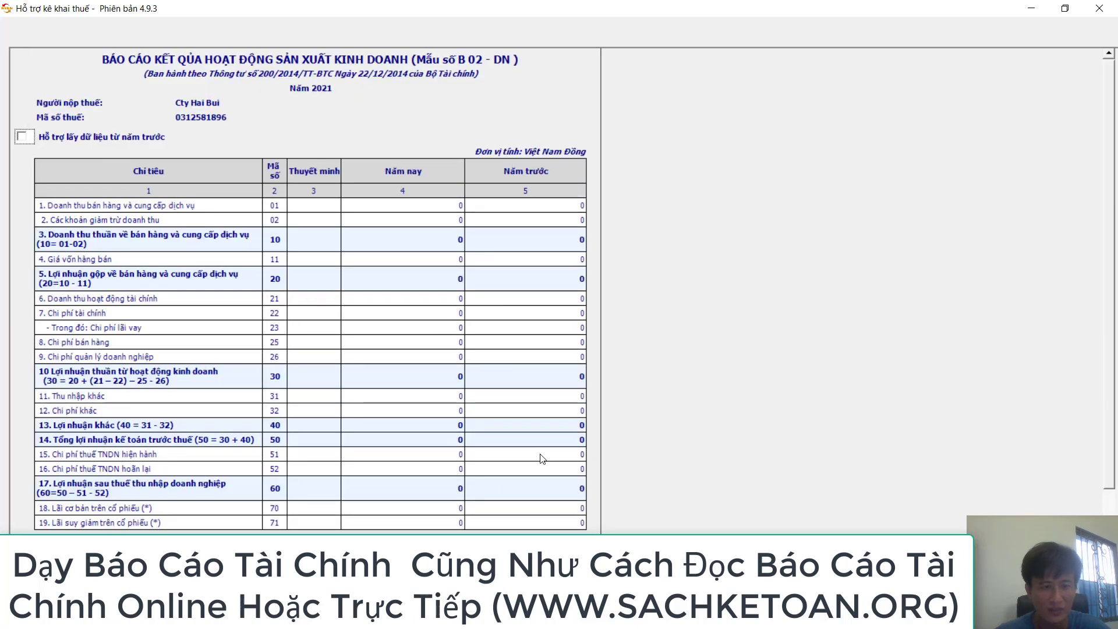
scroll(542, 458, "down", 3)
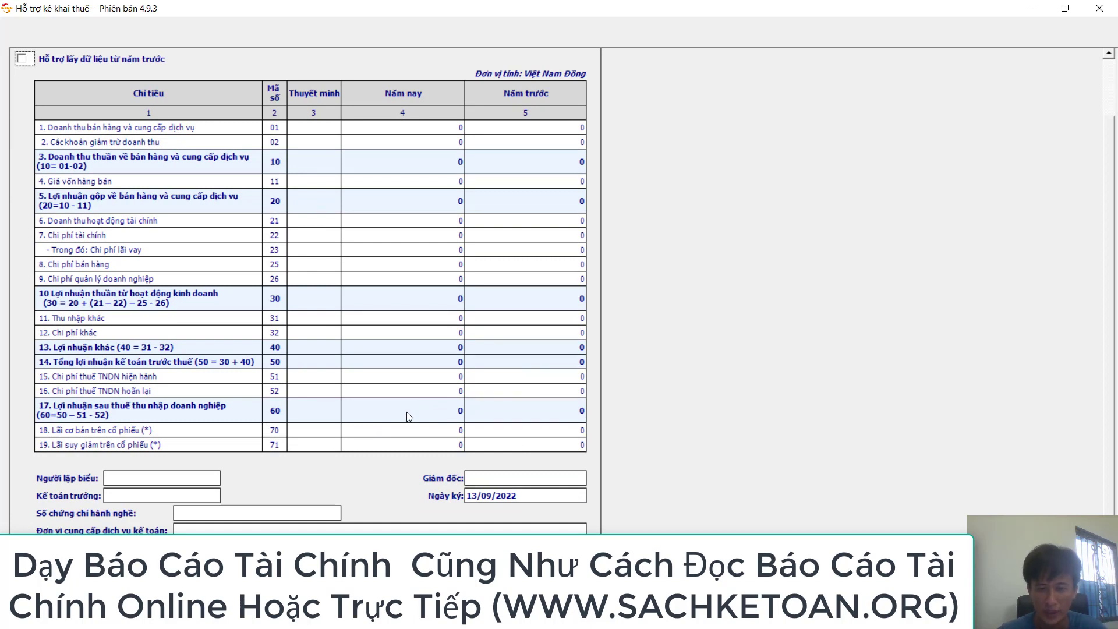
scroll(426, 315, "up", 3)
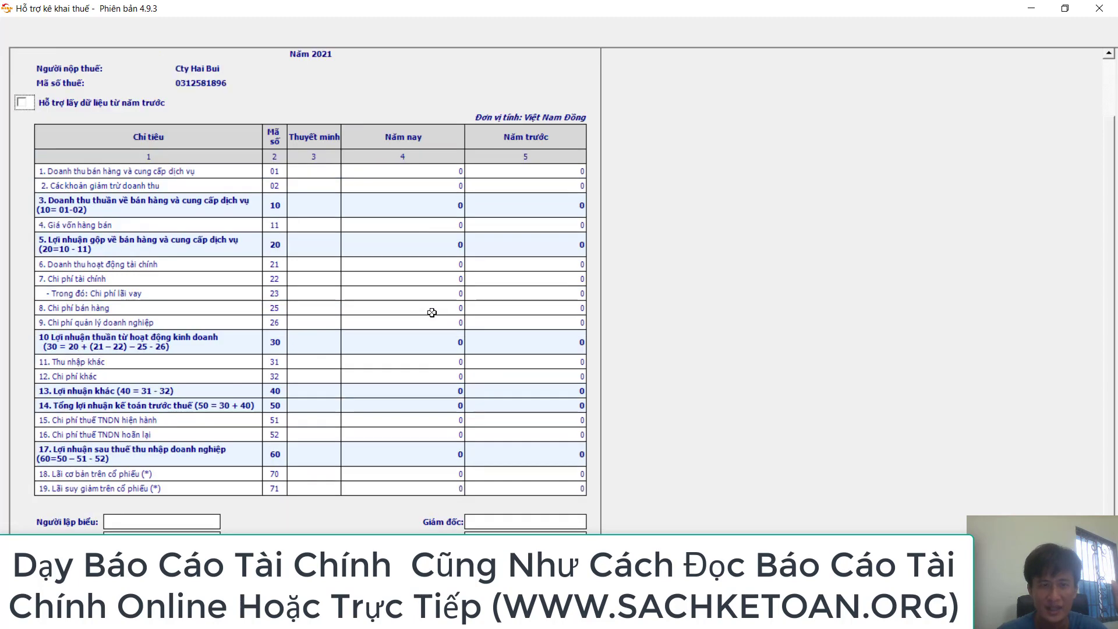
scroll(463, 283, "down", 3)
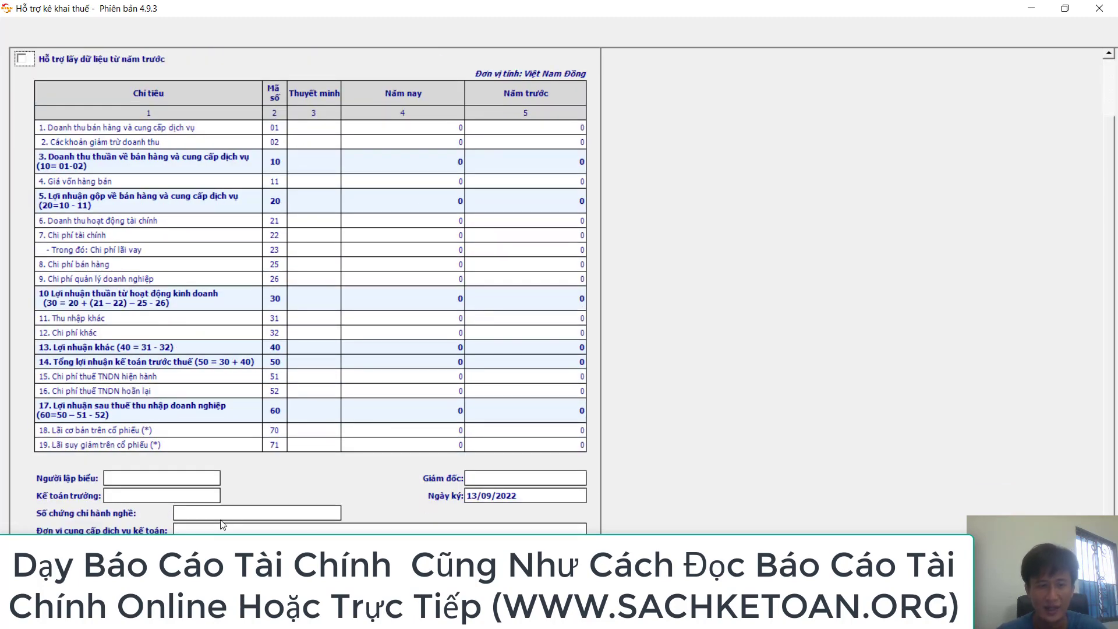
Step: Compare year-end code 421b on the balance sheet with current-year code 60 on the income statement
left_click(146, 582)
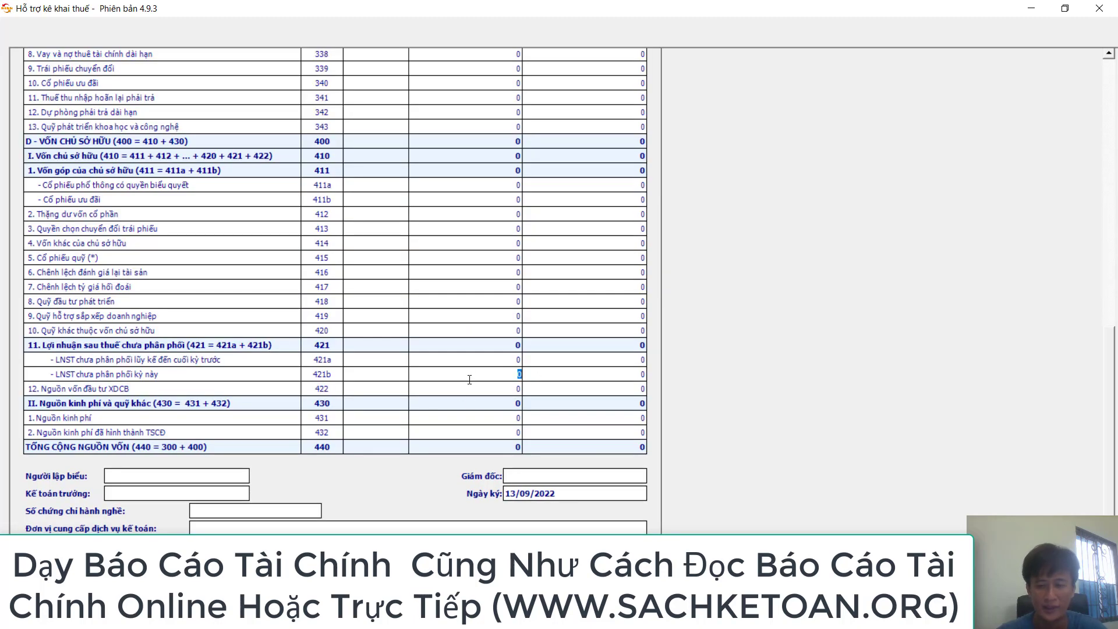
left_click(174, 579)
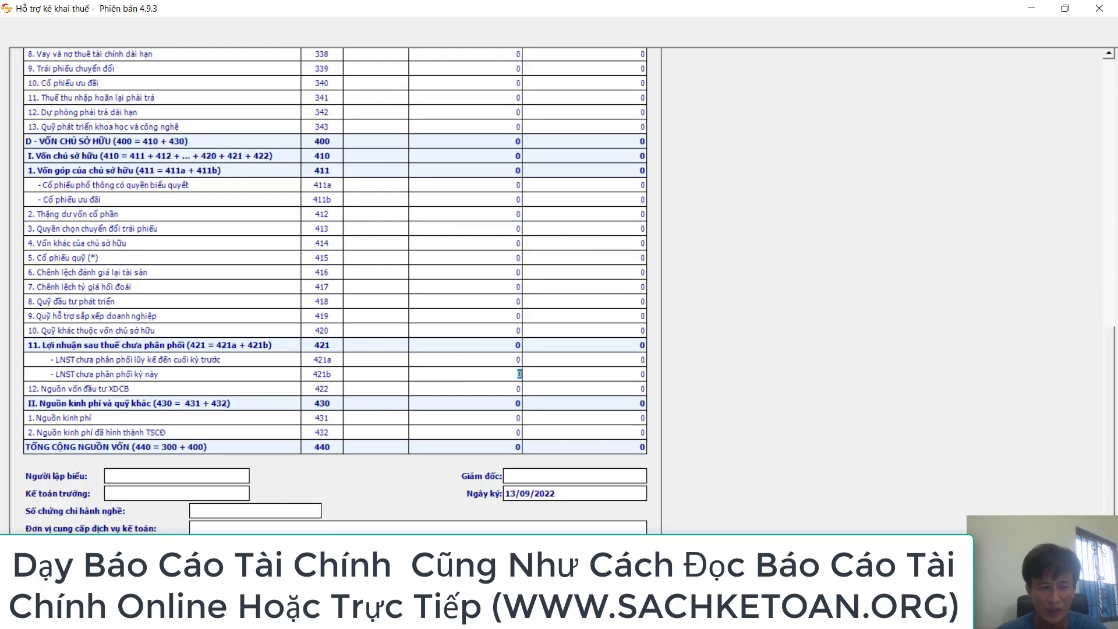
left_click(64, 579)
left_click(169, 579)
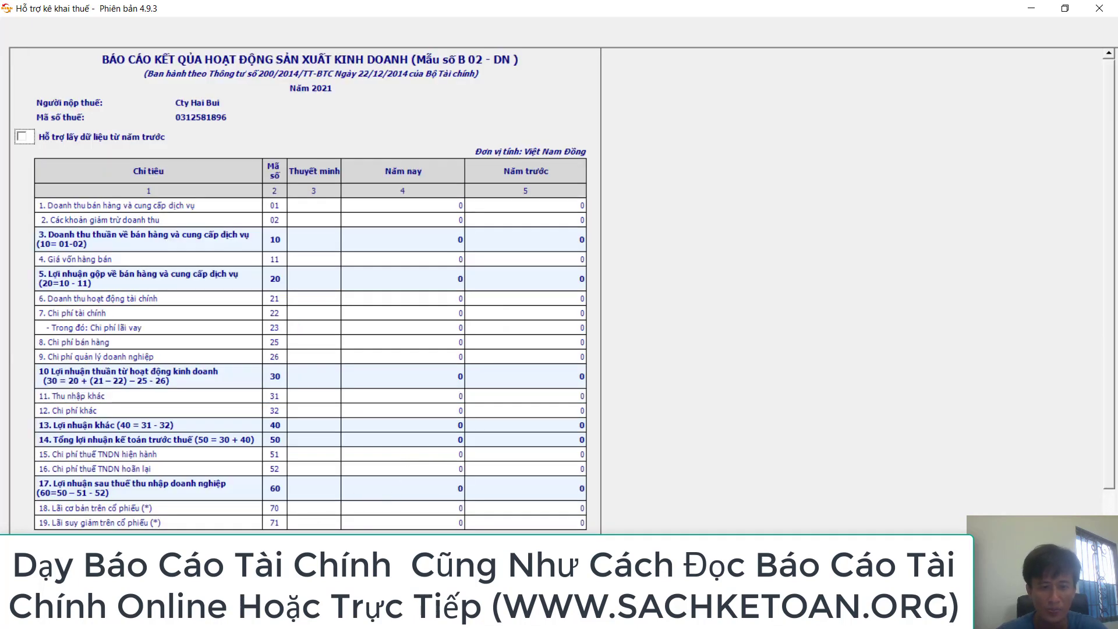
left_click(64, 579)
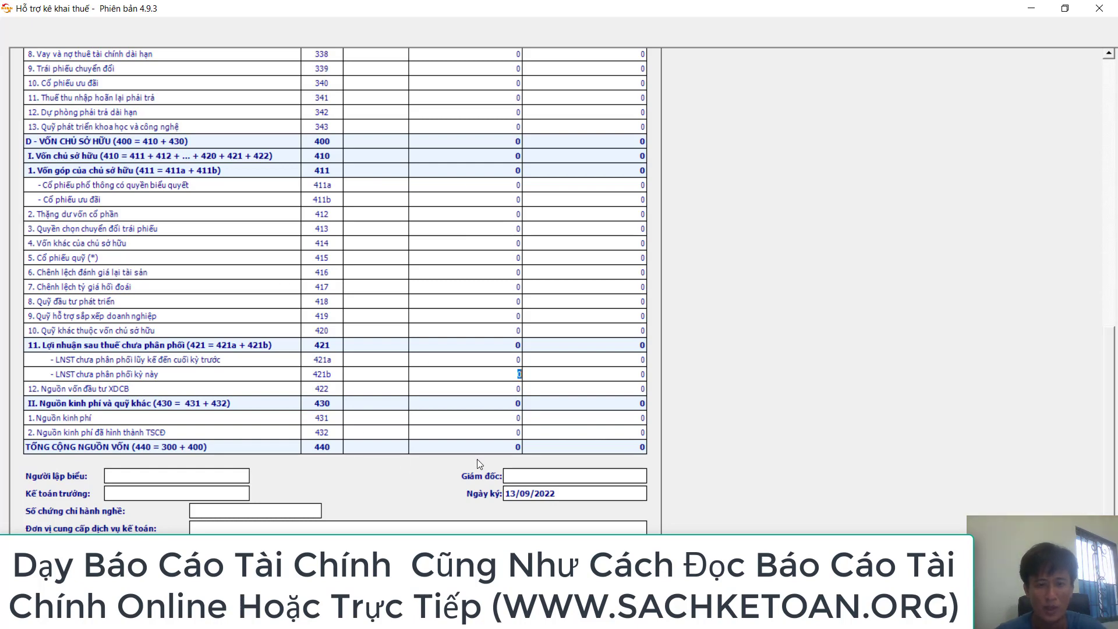
Step: Check total assets code 270 against total capital code 440 on the balance sheet
scroll(474, 364, "up", 8)
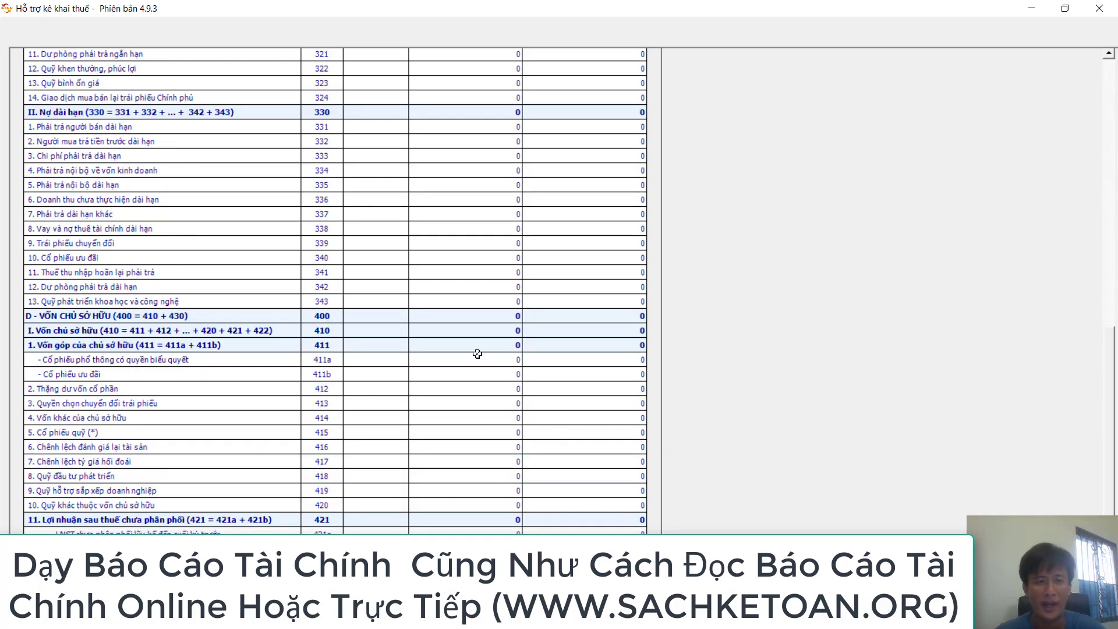
scroll(467, 294, "up", 5)
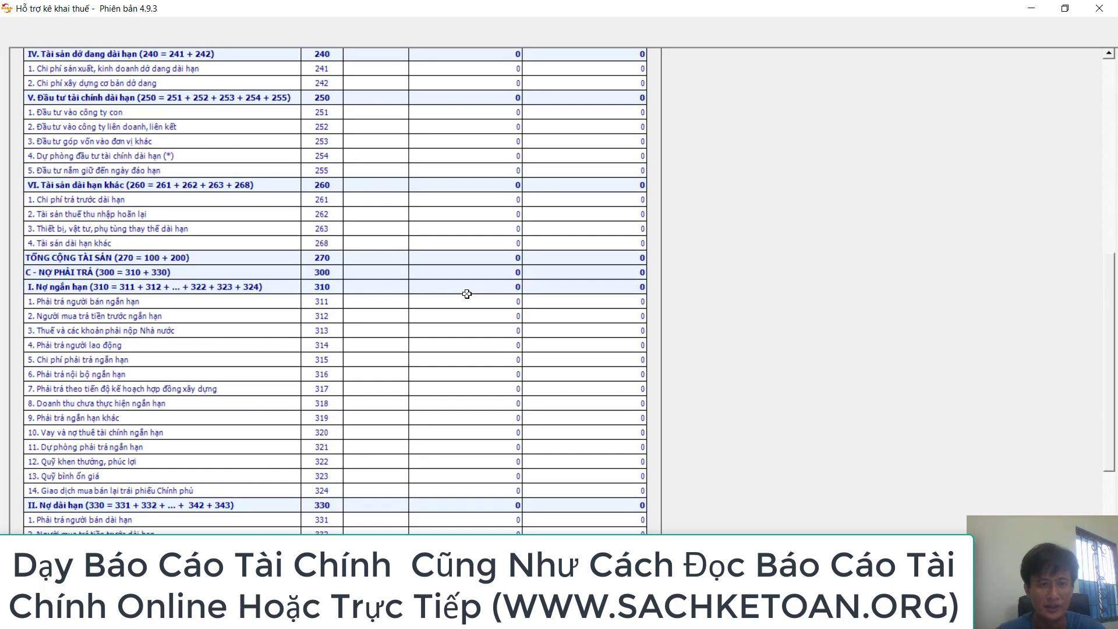
scroll(493, 396, "down", 13)
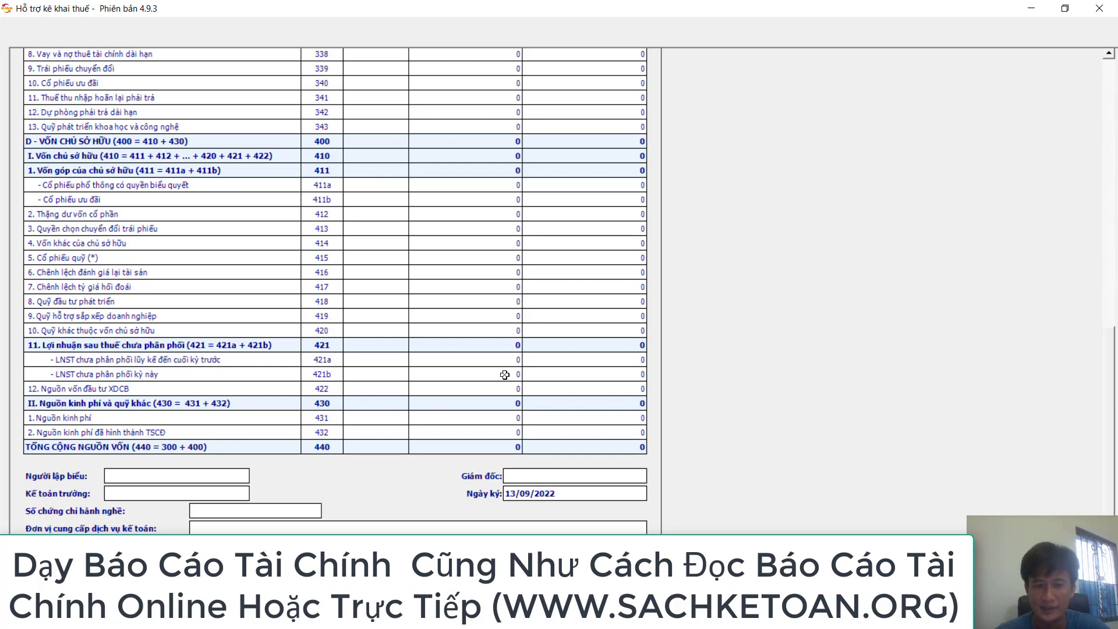
Step: Recheck code 60 of the income statement against code 421b of the balance sheet
left_click(281, 526)
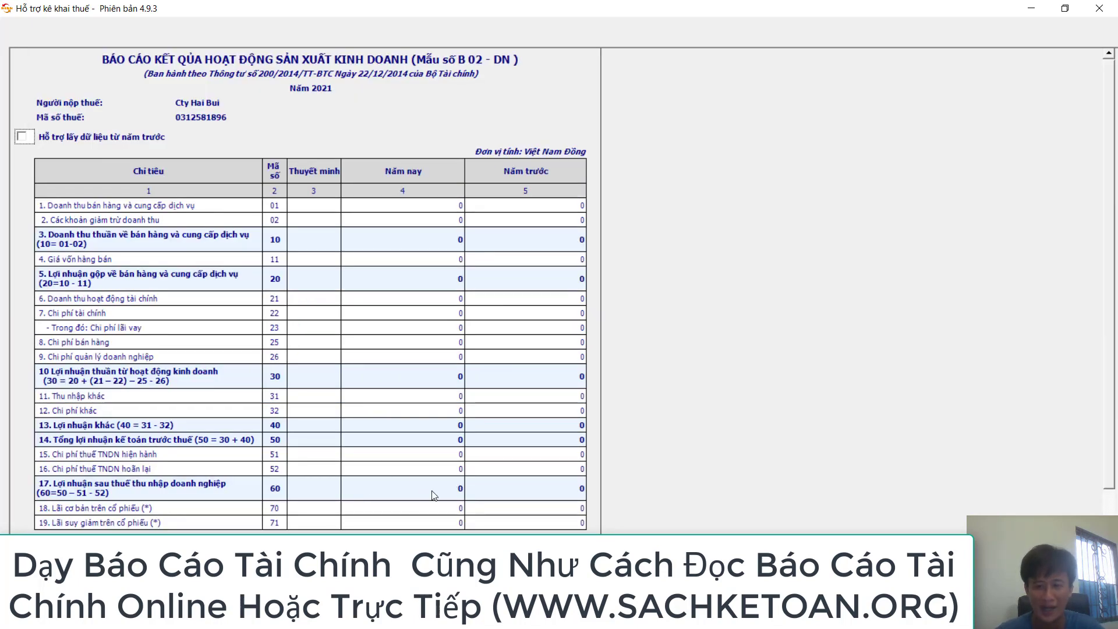
left_click(245, 530)
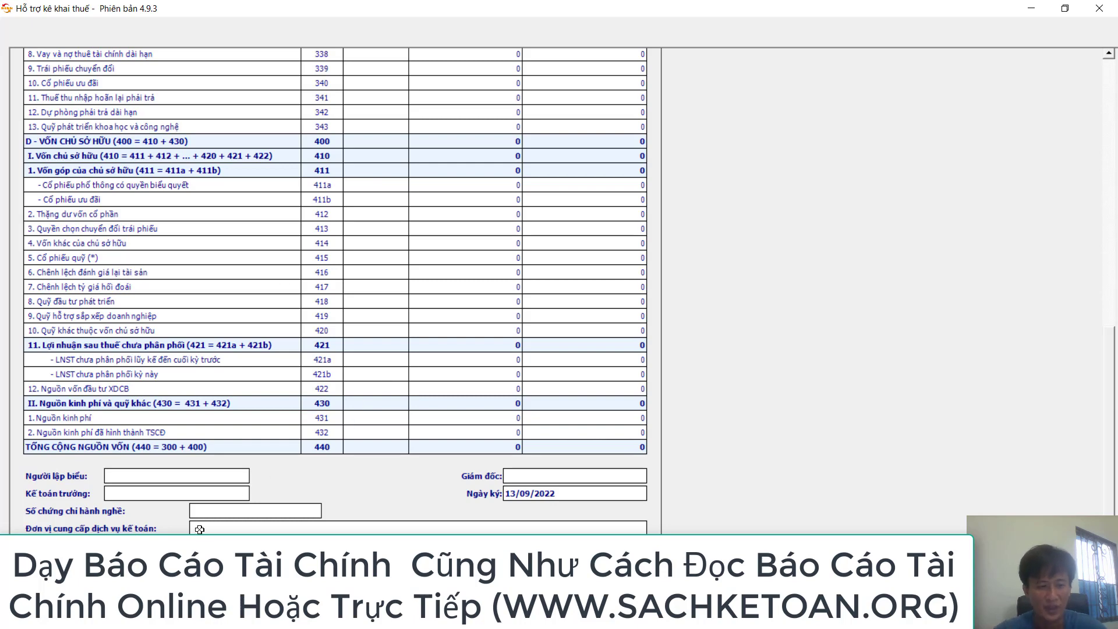
left_click(152, 611)
left_click(58, 612)
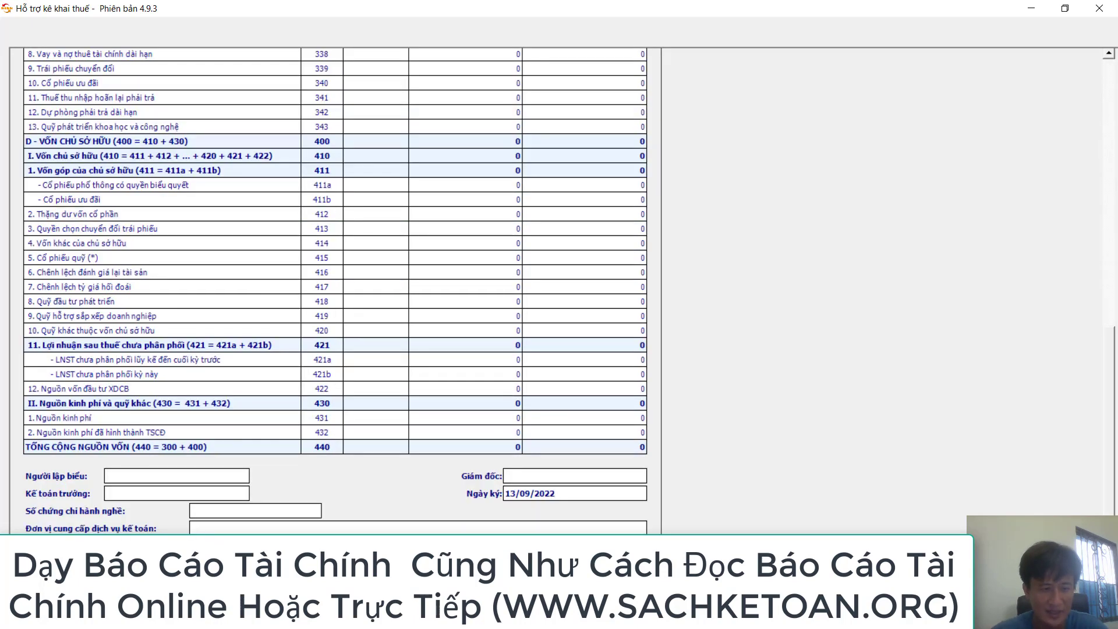
left_click(151, 611)
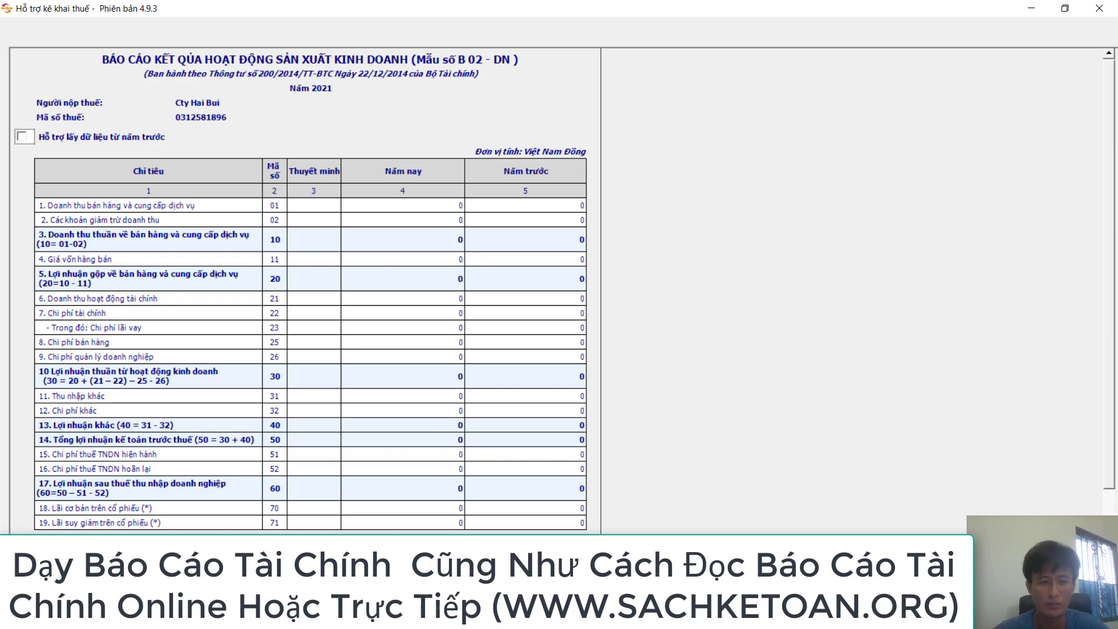
Step: Open the indirect-method cash flow statement (B 03 - DN) and examine the current-year amount of code 70, closing cash
left_click(250, 611)
scroll(478, 389, "down", 5)
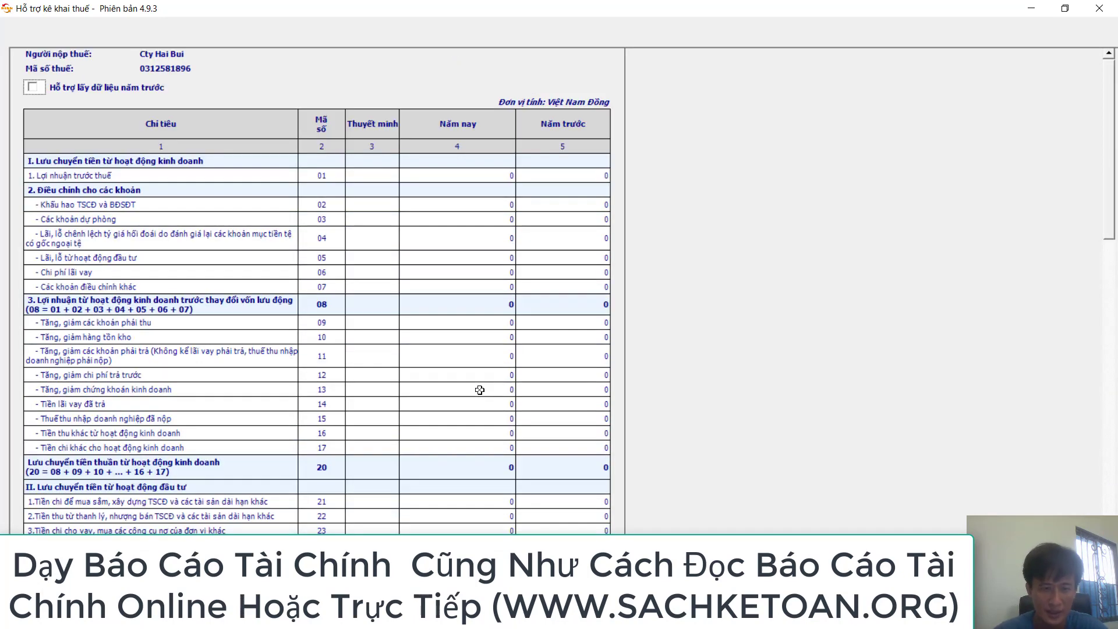
scroll(479, 390, "down", 3)
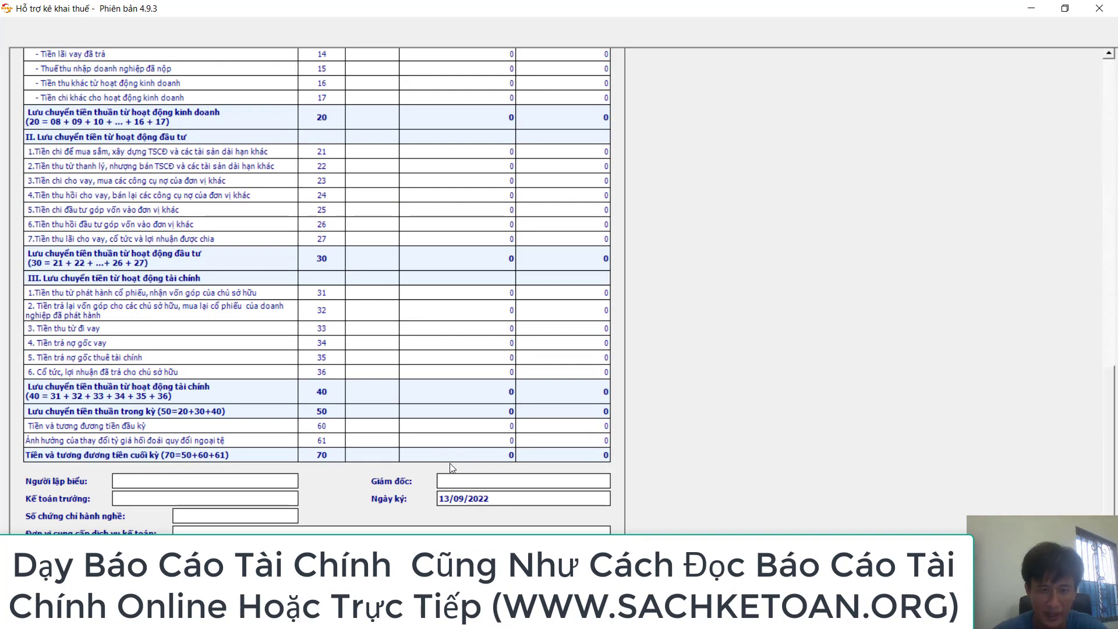
scroll(510, 445, "up", 15)
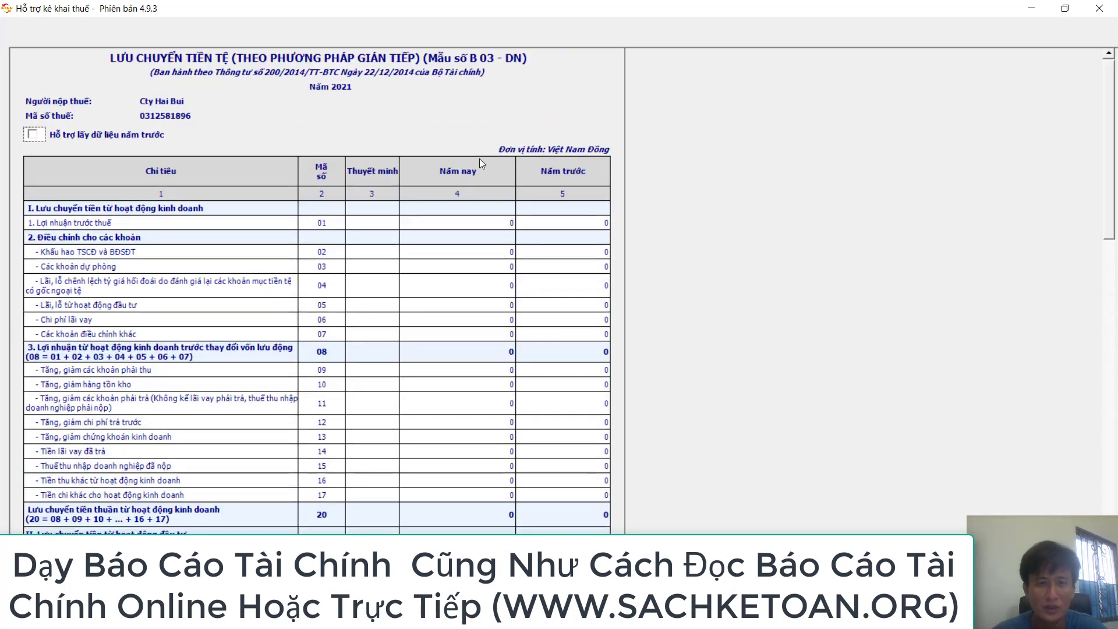
scroll(469, 416, "down", 15)
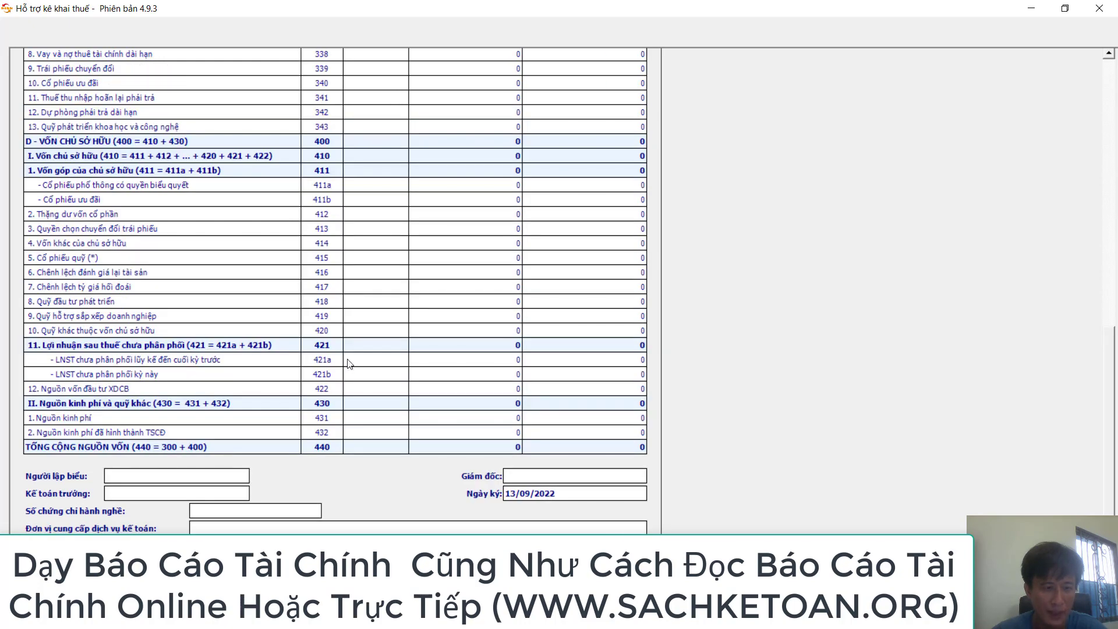
Step: Return to the balance sheet and examine the year-end amount of code 110, cash and cash equivalents
scroll(477, 255, "up", 1)
scroll(478, 254, "up", 14)
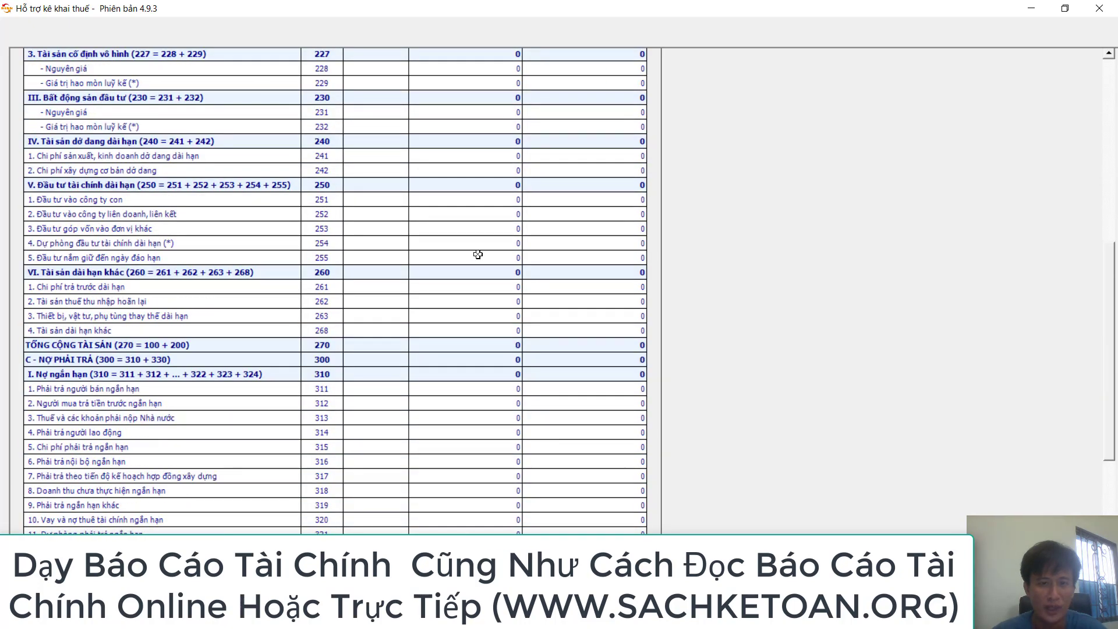
scroll(477, 255, "up", 13)
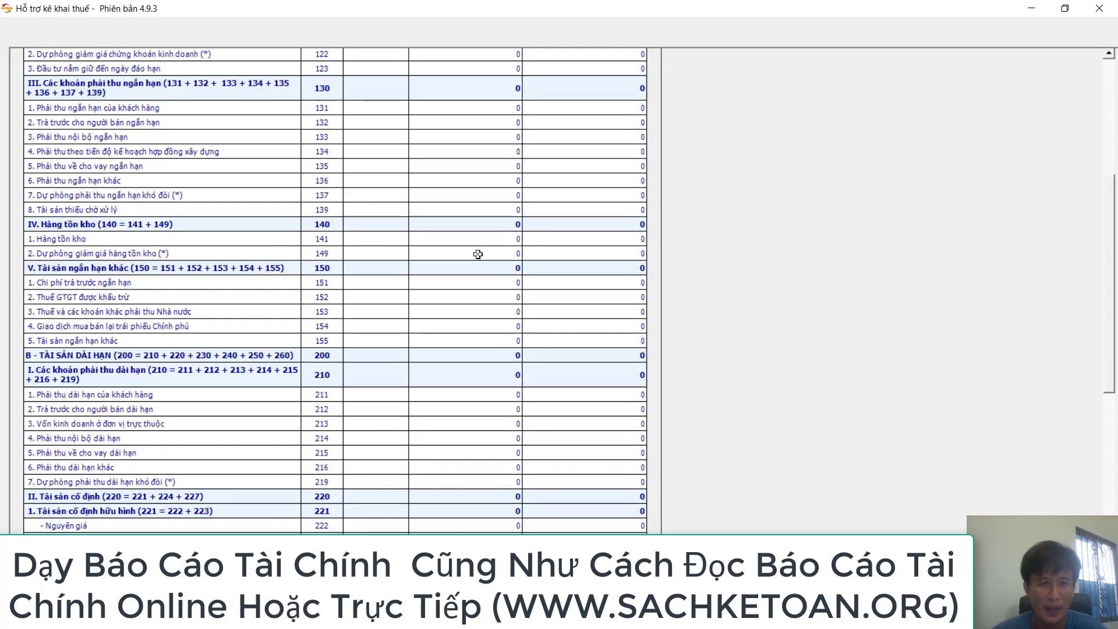
scroll(478, 254, "up", 5)
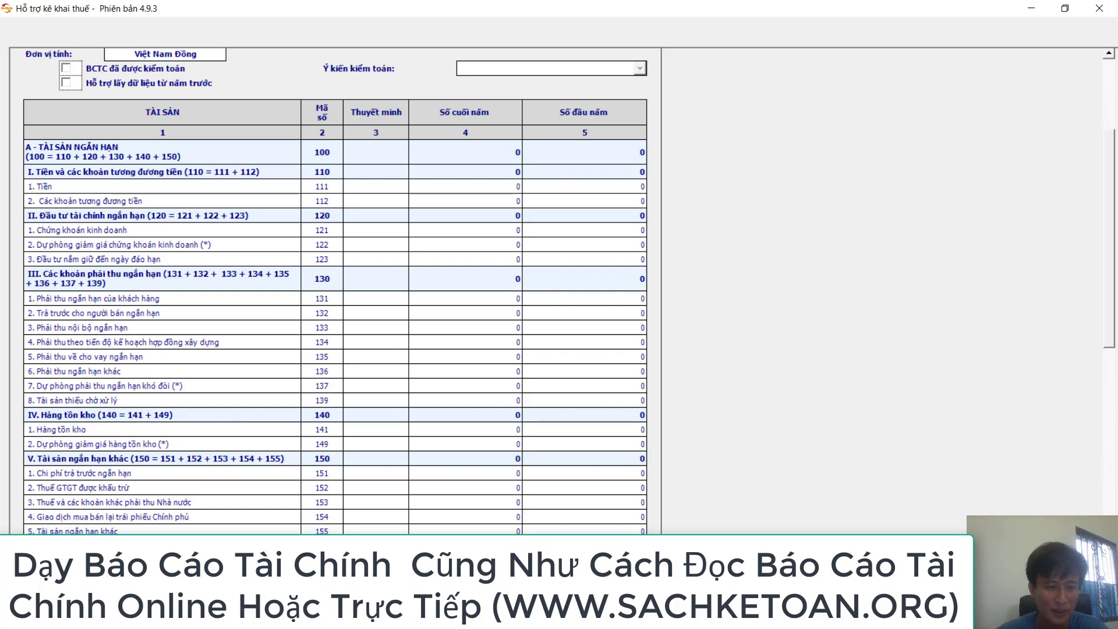
Step: Return to the cash flow statement and check its current-year code 70 against code 110 of the balance sheet
scroll(333, 486, "down", 10)
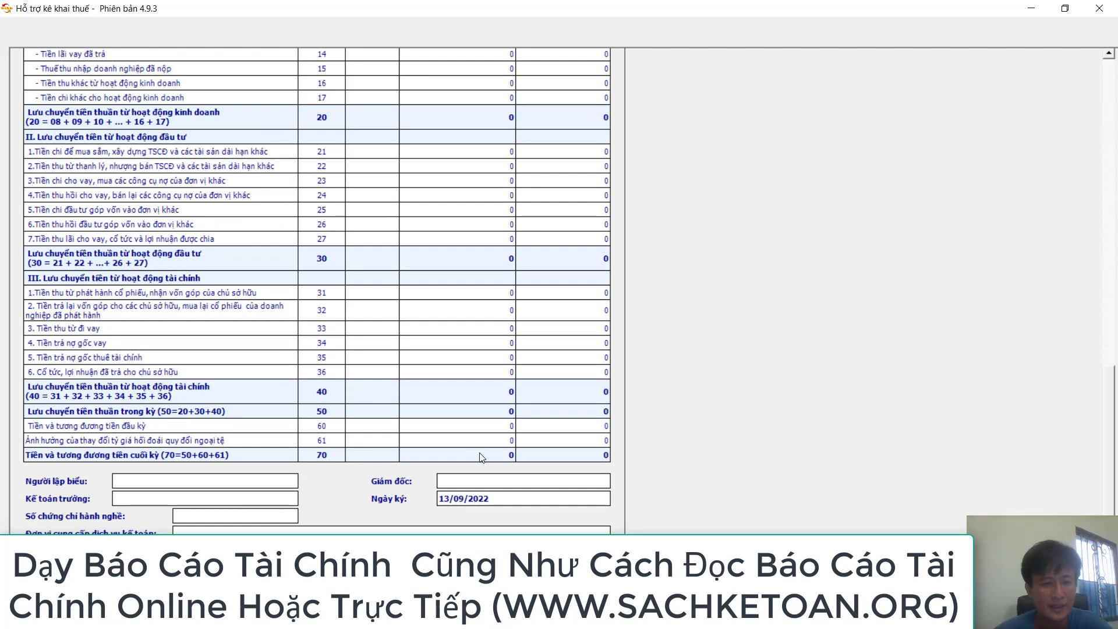
scroll(481, 457, "up", 7)
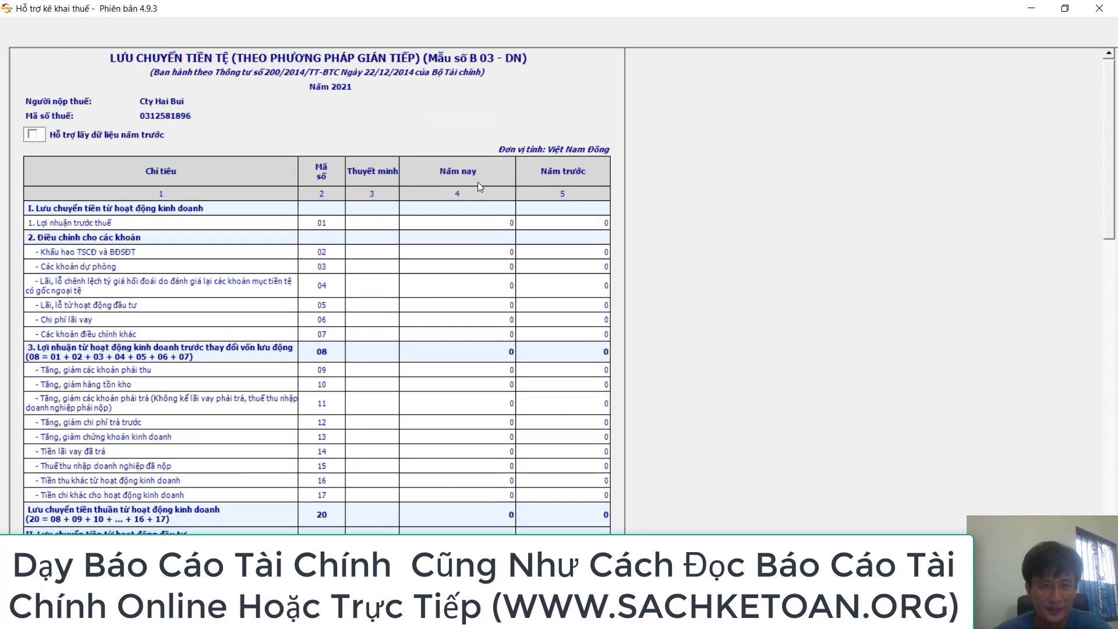
scroll(459, 376, "down", 7)
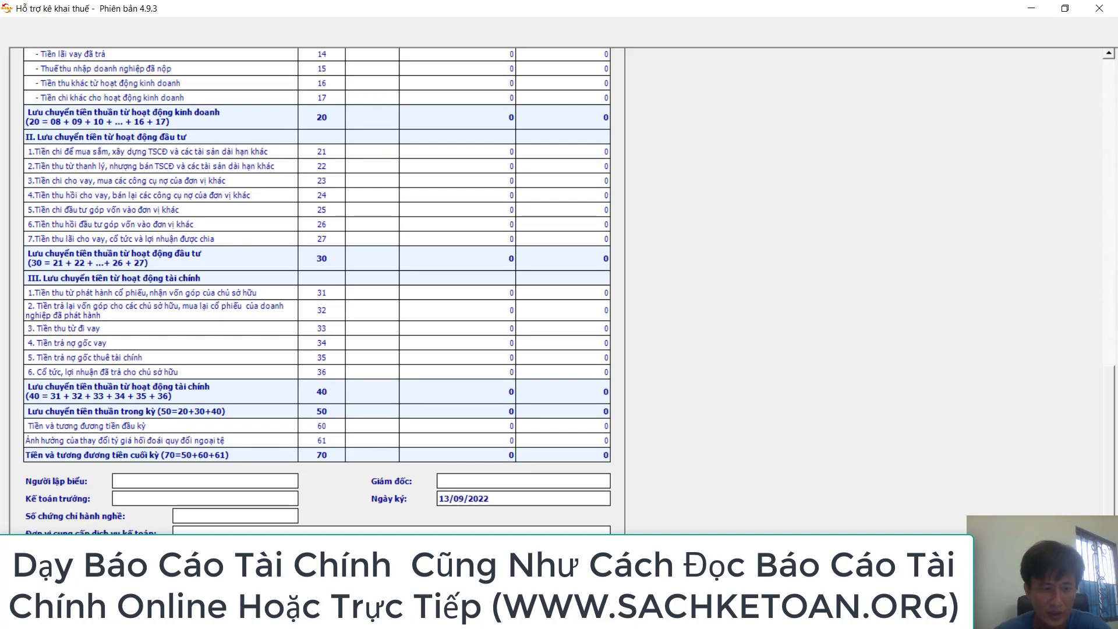
Step: Compare the opening amount of balance sheet code 110 with the prior-year amount of code 70 in the cash flow statement
scroll(470, 254, "up", 11)
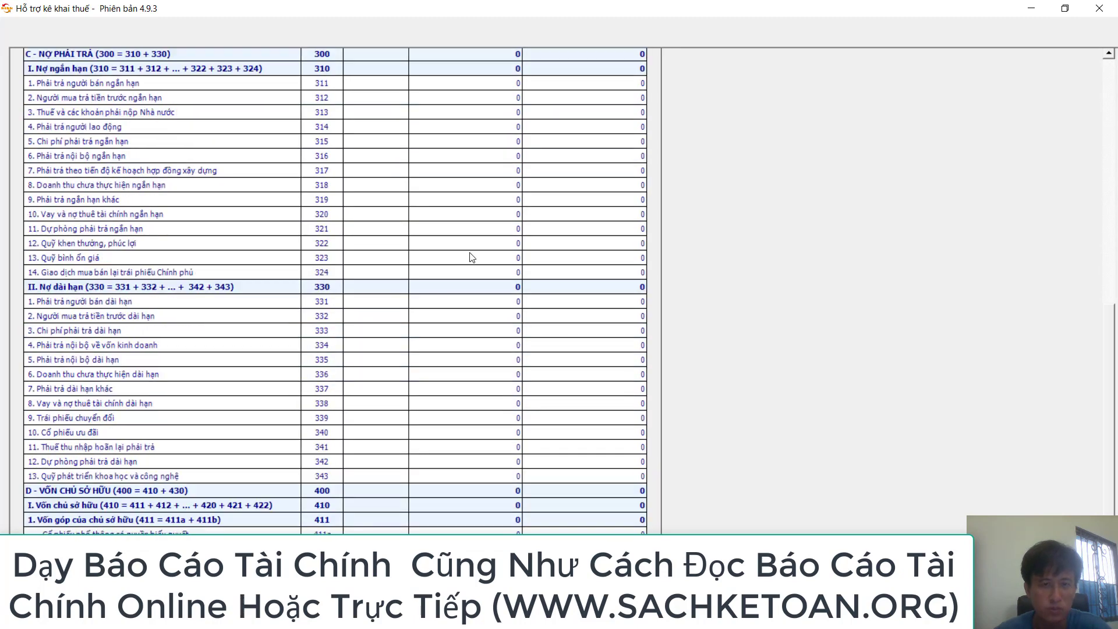
scroll(480, 226, "up", 10)
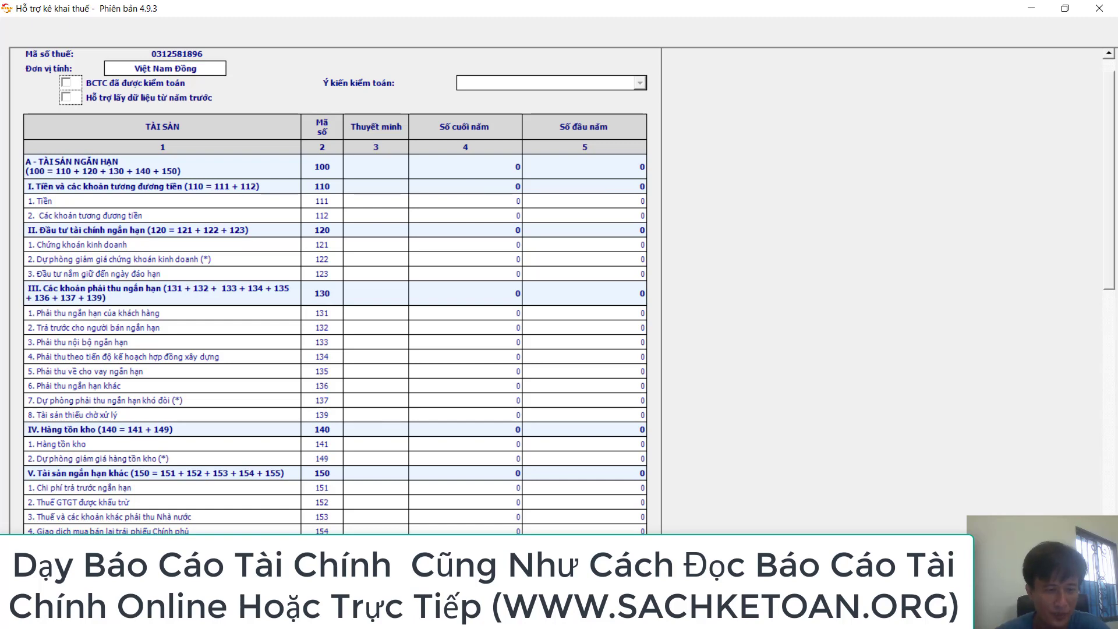
left_click(485, 526)
scroll(527, 469, "down", 10)
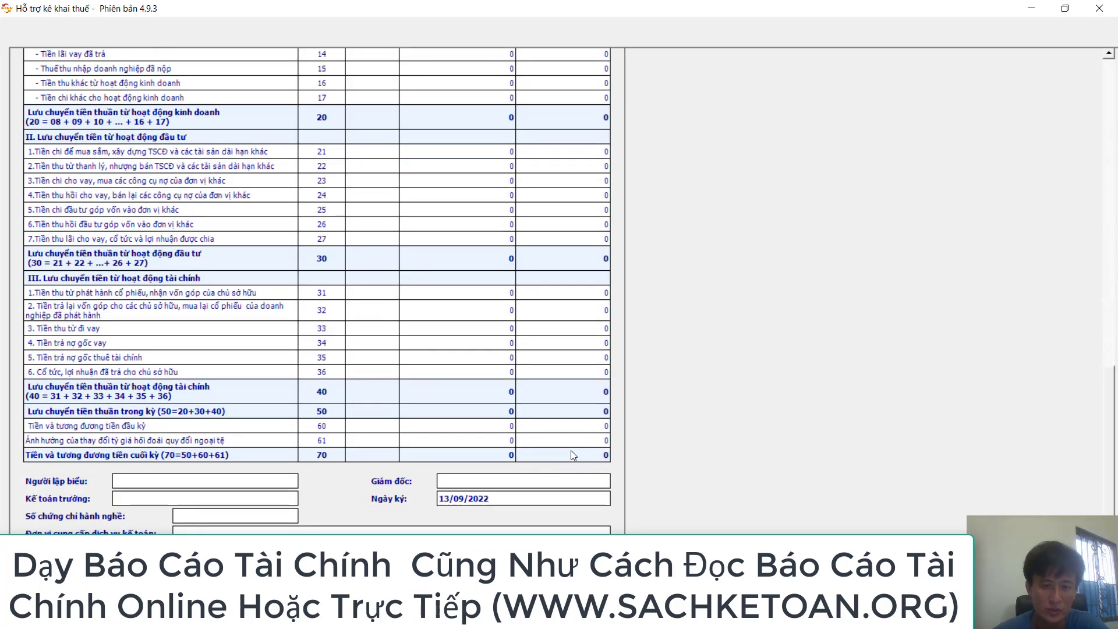
scroll(570, 449, "up", 10)
scroll(577, 438, "down", 10)
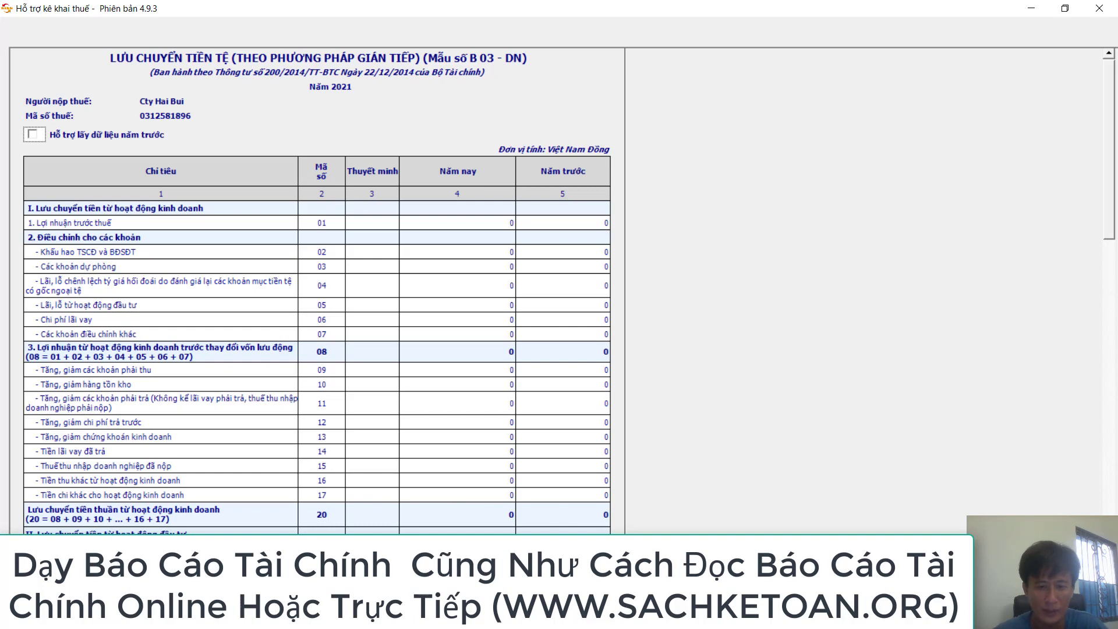
Step: Switch to Chrome's VNM_20CN_BCTC_HNKT.pdf and examine code 110, cash and cash equivalents, with its note reference V.1 on the page 7 balance sheet
key("alt+Tab")
scroll(622, 398, "down", 5)
scroll(622, 398, "up", 1)
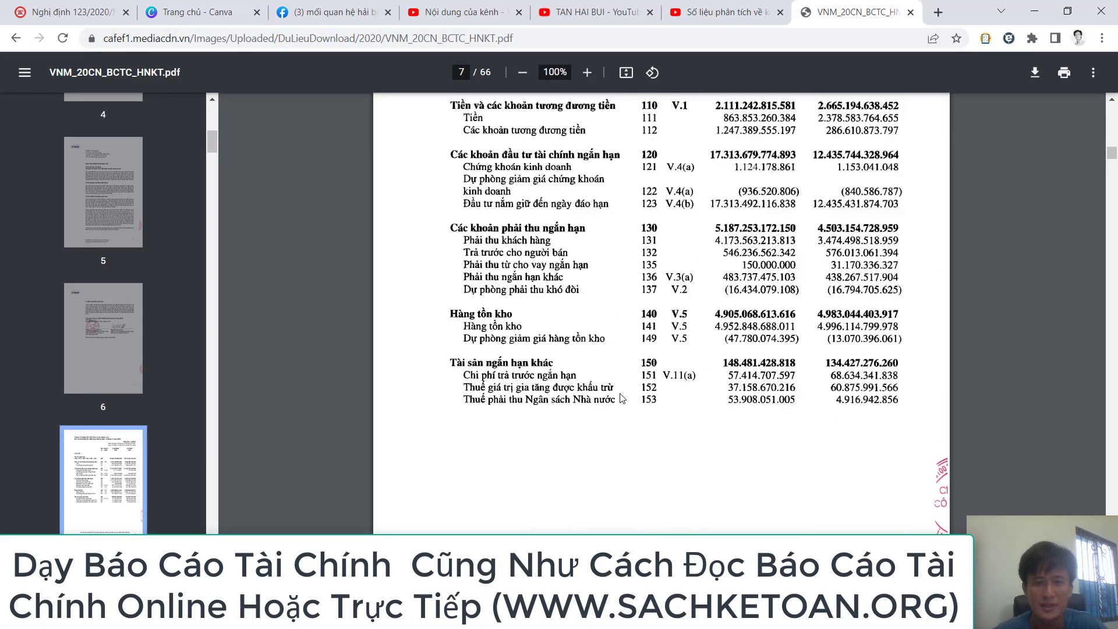
scroll(622, 398, "up", 3)
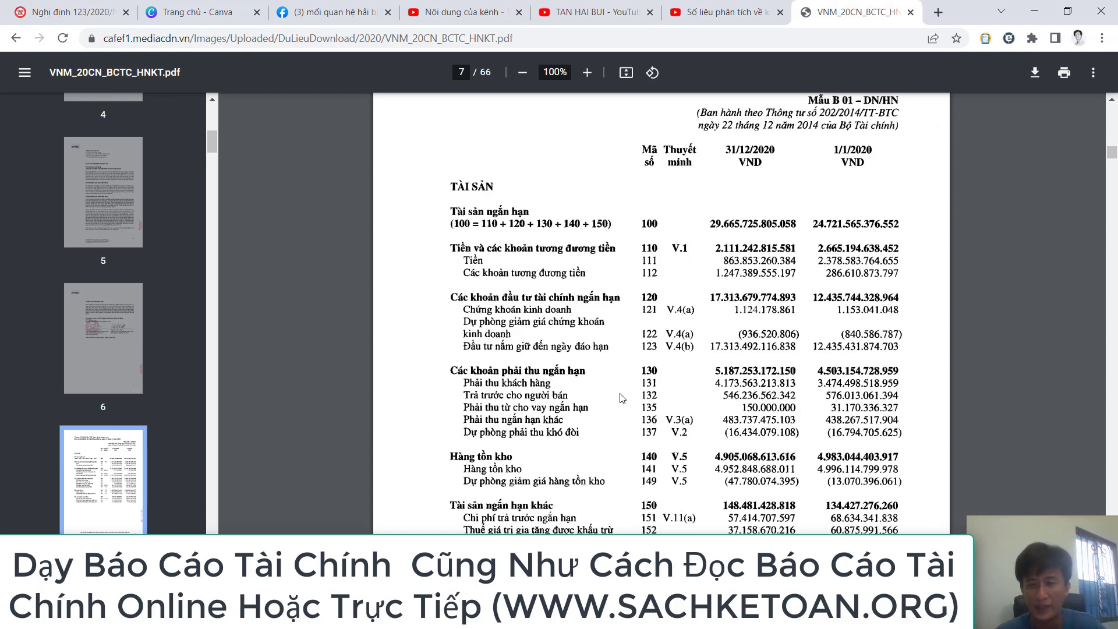
scroll(612, 237, "up", 3)
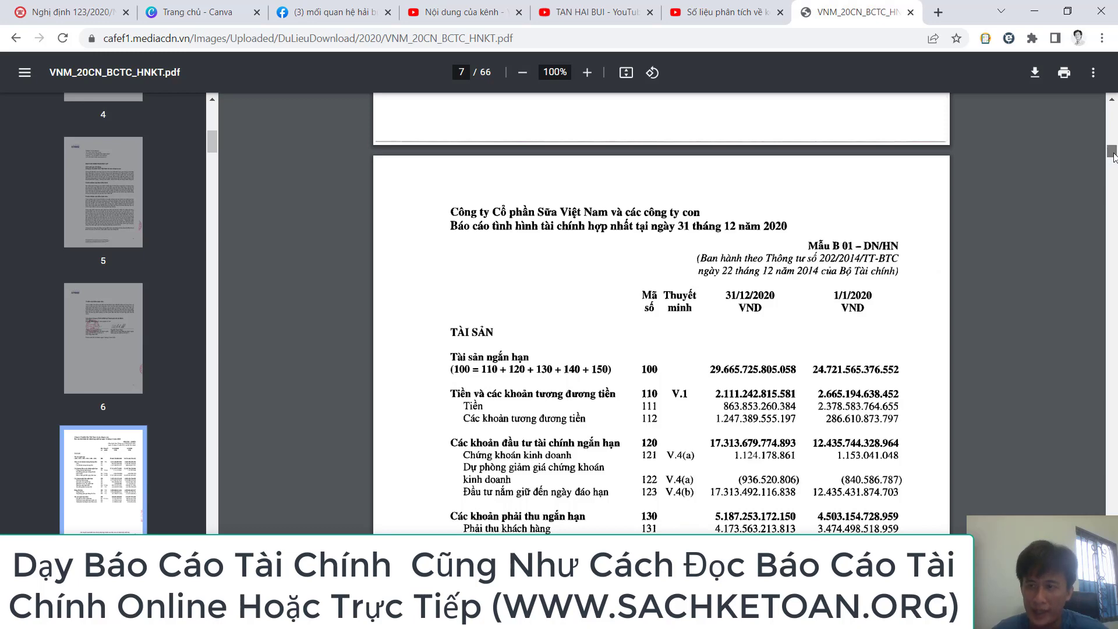
Step: Find note V.1, cash and cash equivalents, on page 34 of the PDF to check it against balance sheet code 110
left_click_drag(1112, 156, 1115, 392)
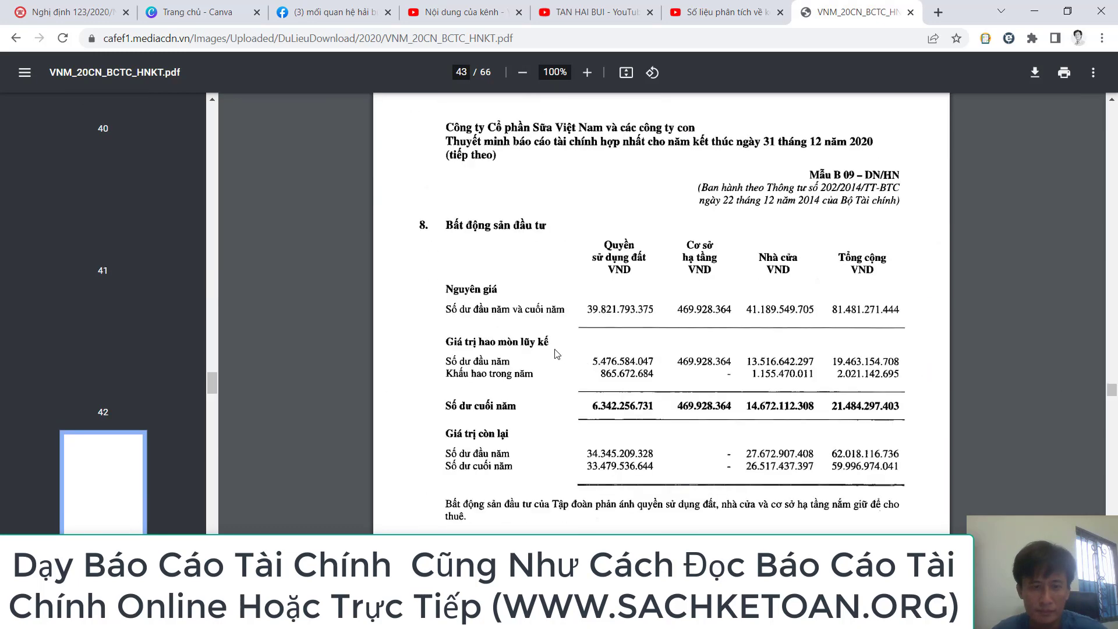
scroll(557, 349, "up", 15)
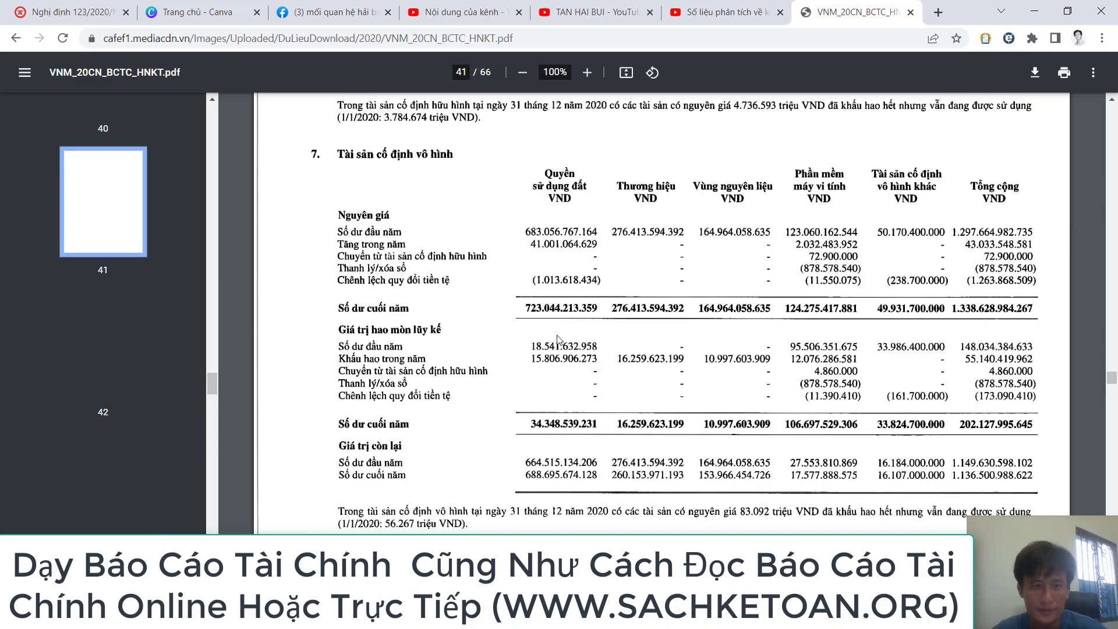
scroll(557, 340, "up", 15)
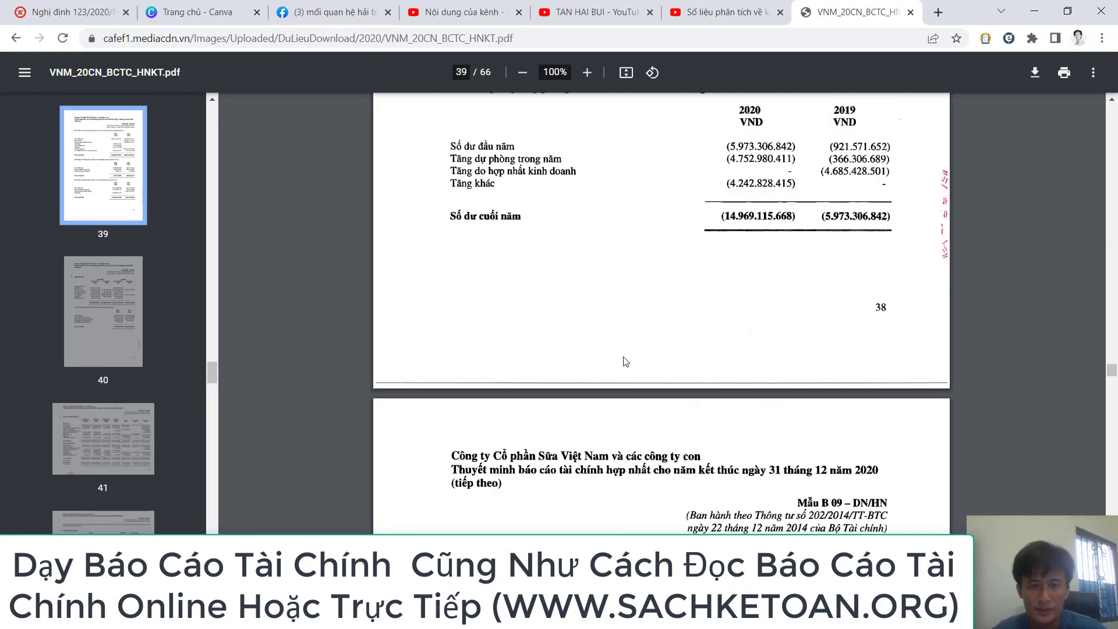
scroll(625, 362, "up", 15)
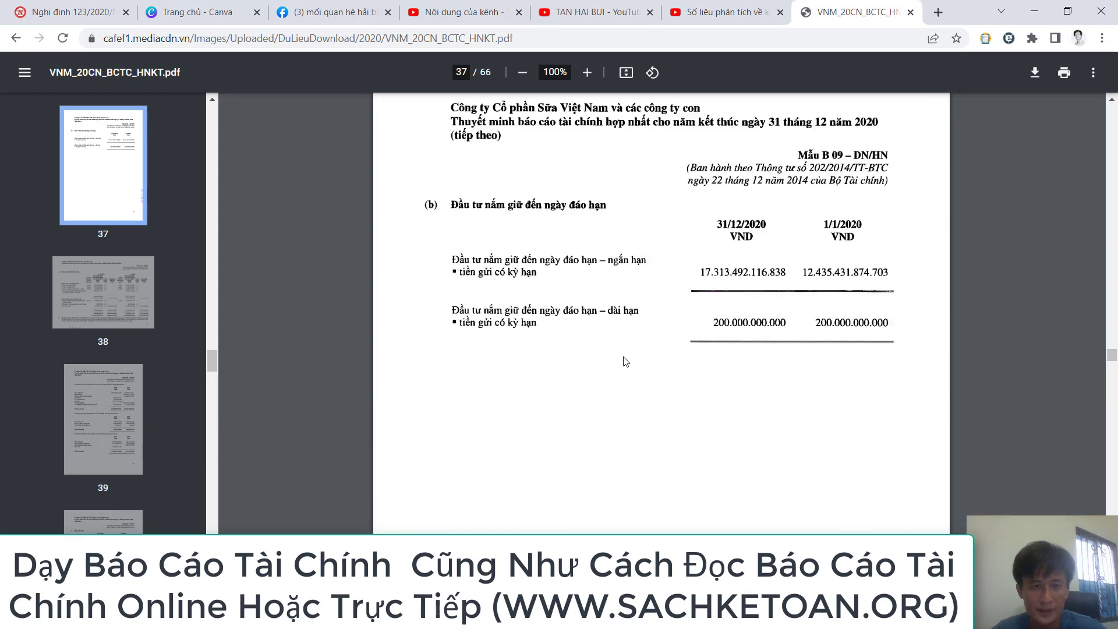
scroll(625, 362, "up", 15)
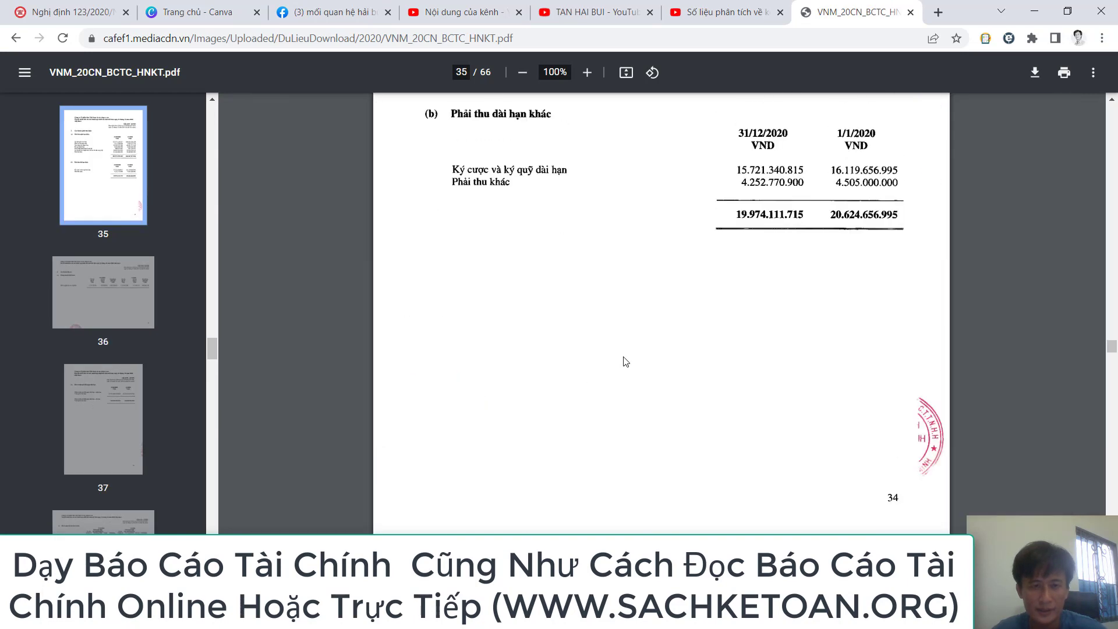
scroll(624, 362, "up", 10)
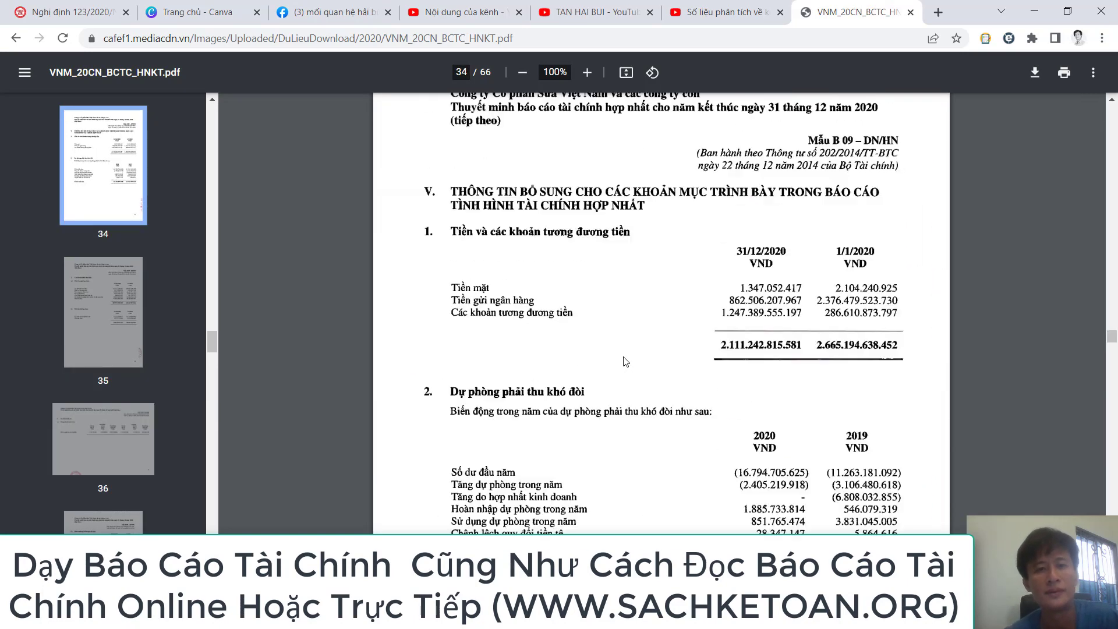